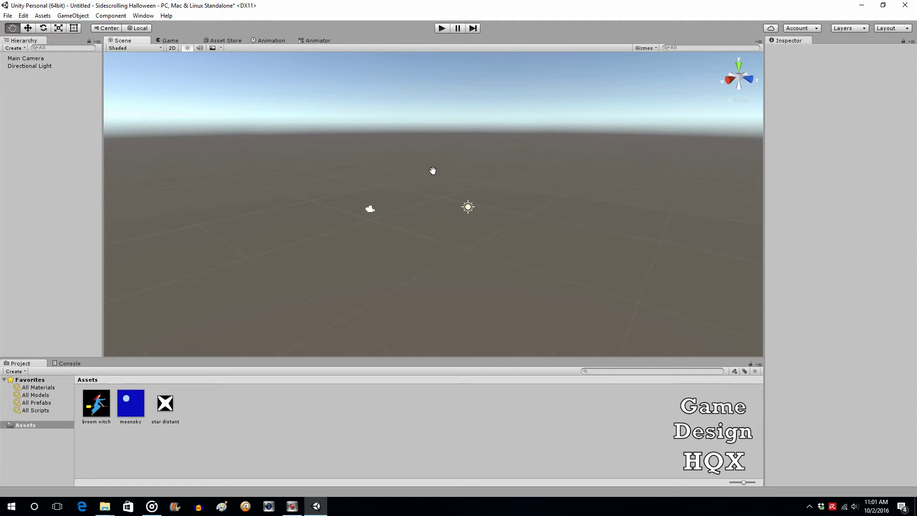
- With the Move tool active, select Main Camera to inspect its Skybox clear setting
{"action": "left_click", "coordinate": [28, 28]}
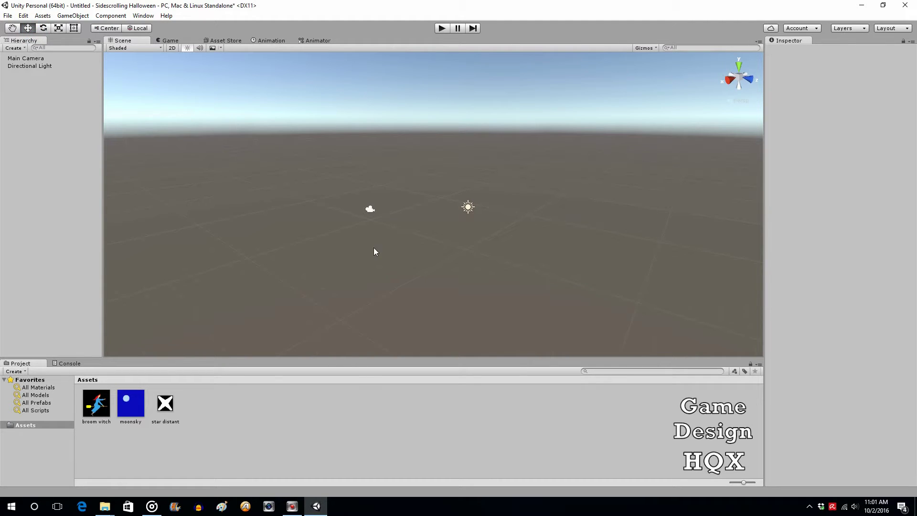
{"action": "left_click", "coordinate": [370, 210]}
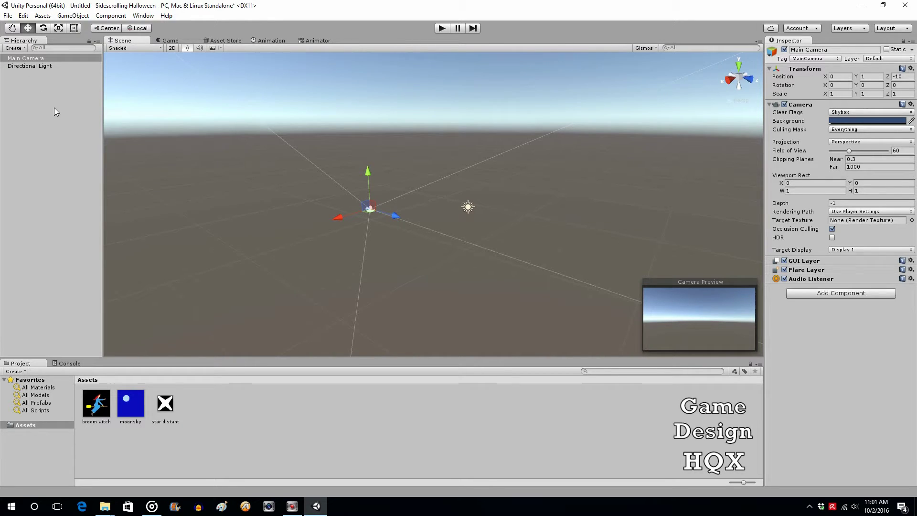
- Pan and orbit the Scene view around the camera and light, then deselect everything
{"action": "left_click", "coordinate": [12, 29]}
{"action": "left_click_drag", "start_coordinate": [215, 170], "coordinate": [291, 180]}
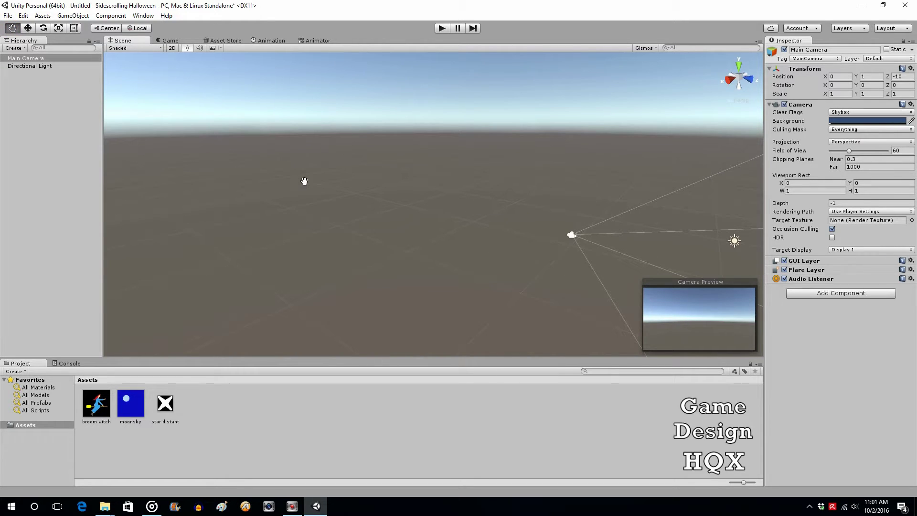
{"action": "left_click_drag", "start_coordinate": [457, 199], "coordinate": [440, 222], "text": "alt"}
{"action": "left_click_drag", "start_coordinate": [363, 214], "coordinate": [507, 213], "text": "alt"}
{"action": "left_click_drag", "start_coordinate": [263, 190], "coordinate": [403, 169], "text": "alt"}
{"action": "mouse_move", "coordinate": [438, 231]}
{"action": "left_mouse_down"}
{"action": "mouse_move", "coordinate": [432, 221]}
{"action": "mouse_move", "coordinate": [423, 228]}
{"action": "left_mouse_up"}
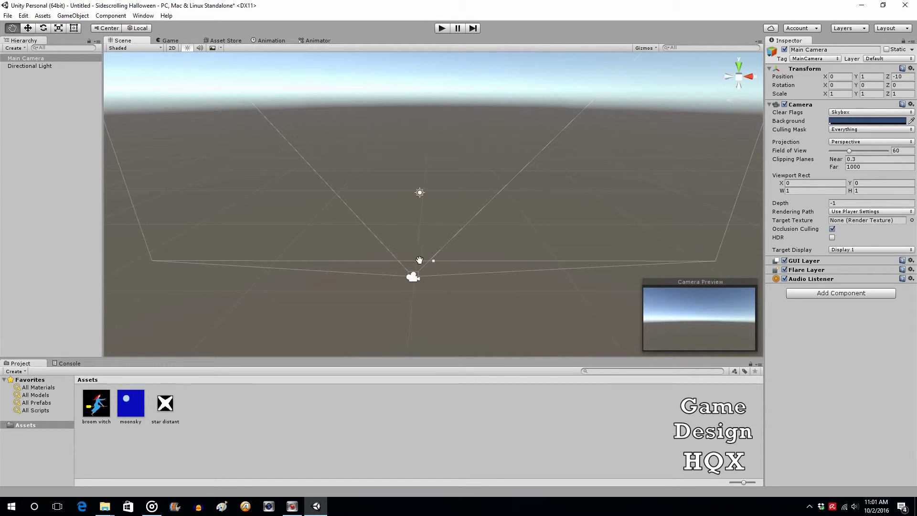
{"action": "left_click", "coordinate": [28, 28]}
{"action": "left_click", "coordinate": [50, 136]}
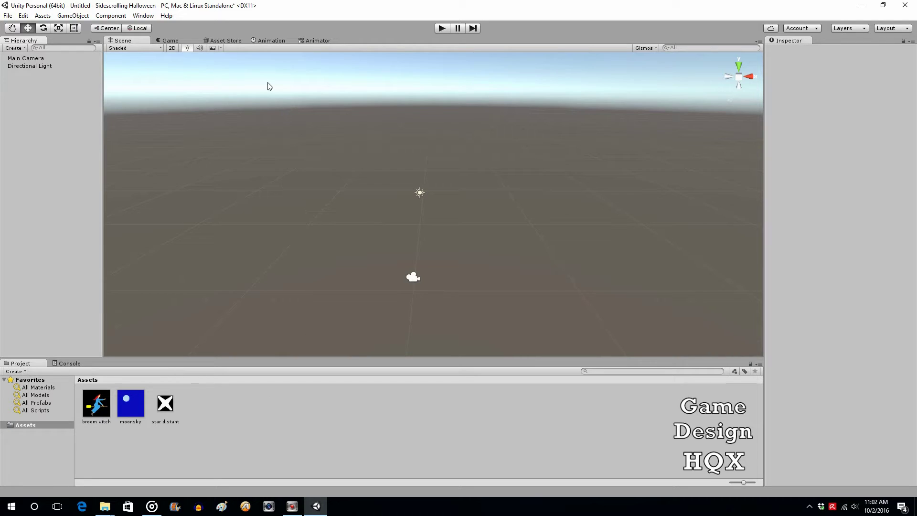
- Create a new material in Assets named 'moonsky BG'
{"action": "right_click", "coordinate": [210, 405]}
{"action": "mouse_move", "coordinate": [285, 234]}
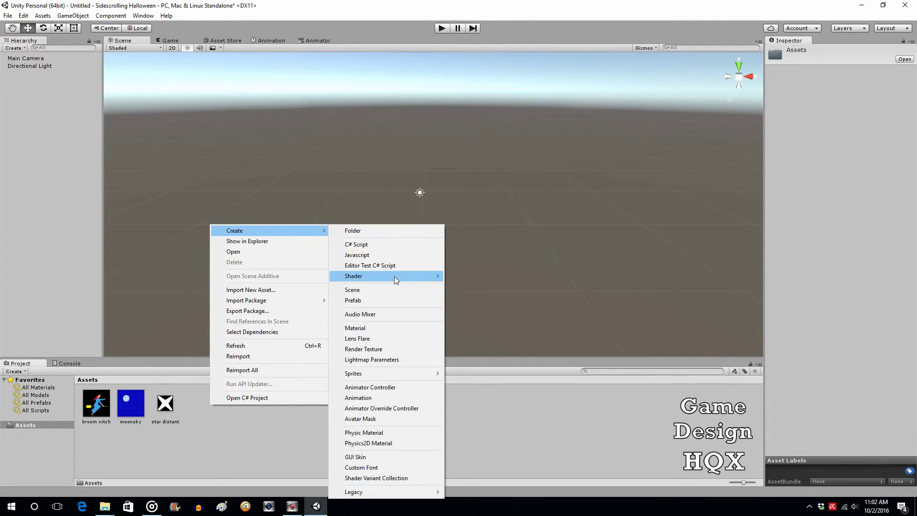
{"action": "left_click", "coordinate": [394, 329]}
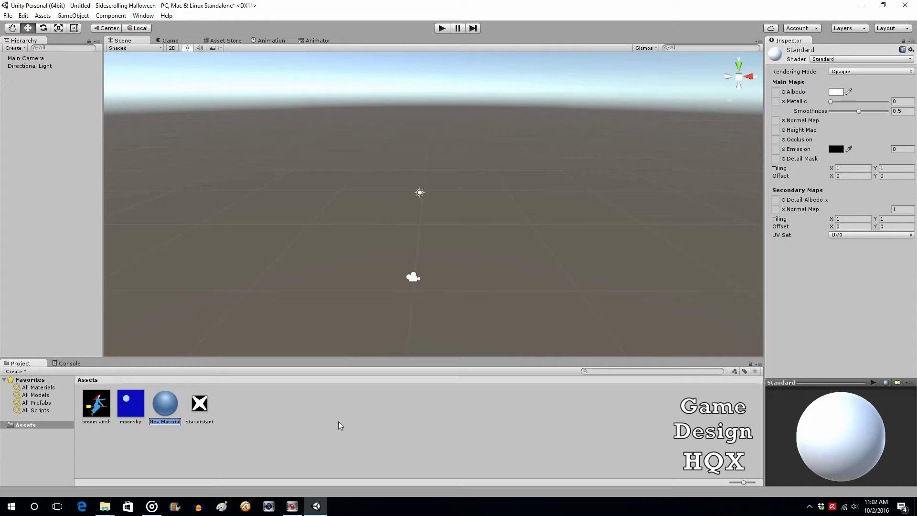
{"action": "type", "text": "moonsky BG"}
{"action": "left_click", "coordinate": [327, 420]}
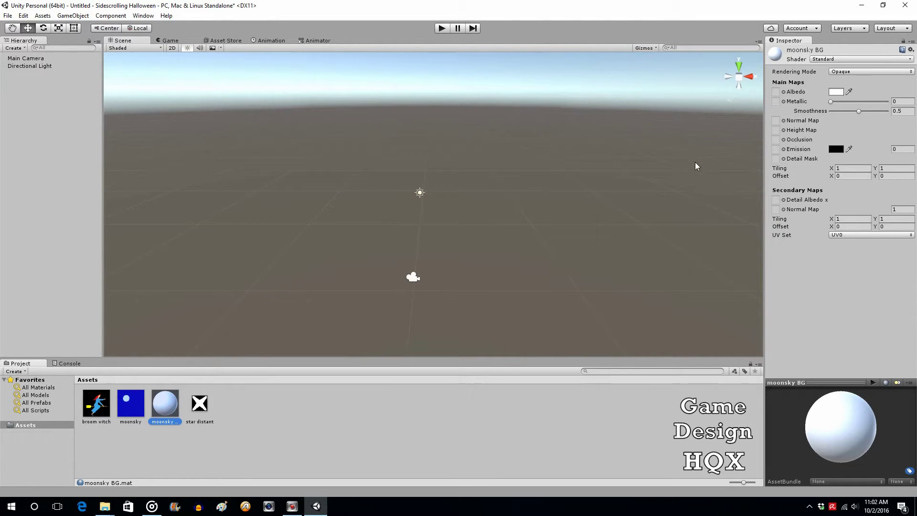
{"action": "left_click", "coordinate": [842, 59]}
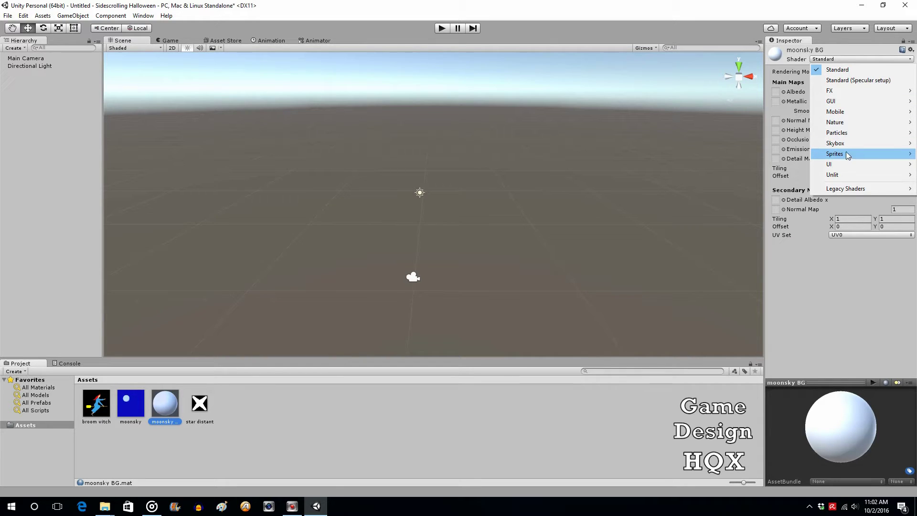
- Switch moonsky BG to the Skybox/6 Sided shader and select the moonsky texture
{"action": "mouse_move", "coordinate": [849, 143]}
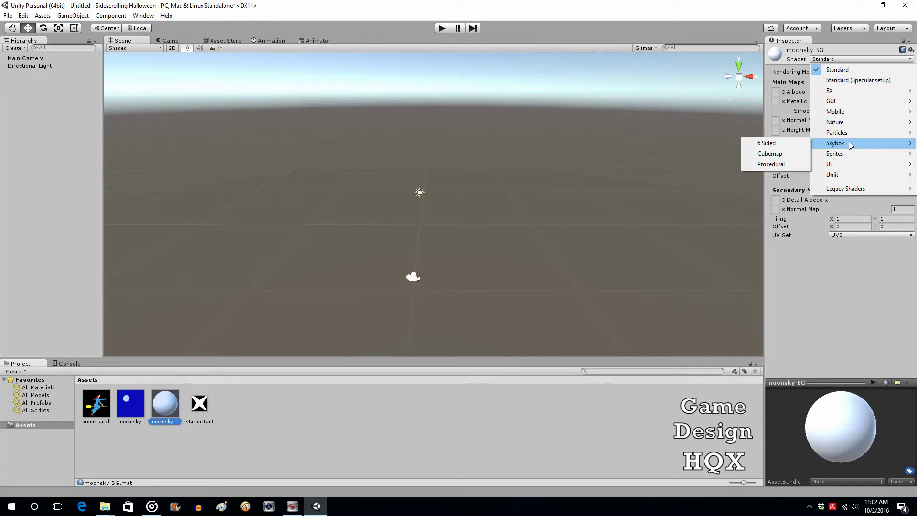
{"action": "left_click", "coordinate": [767, 143]}
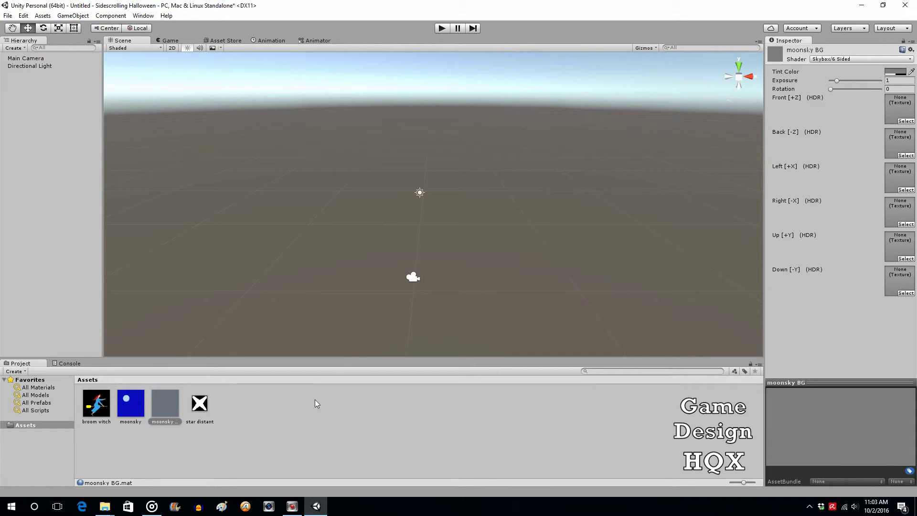
{"action": "left_click", "coordinate": [133, 406]}
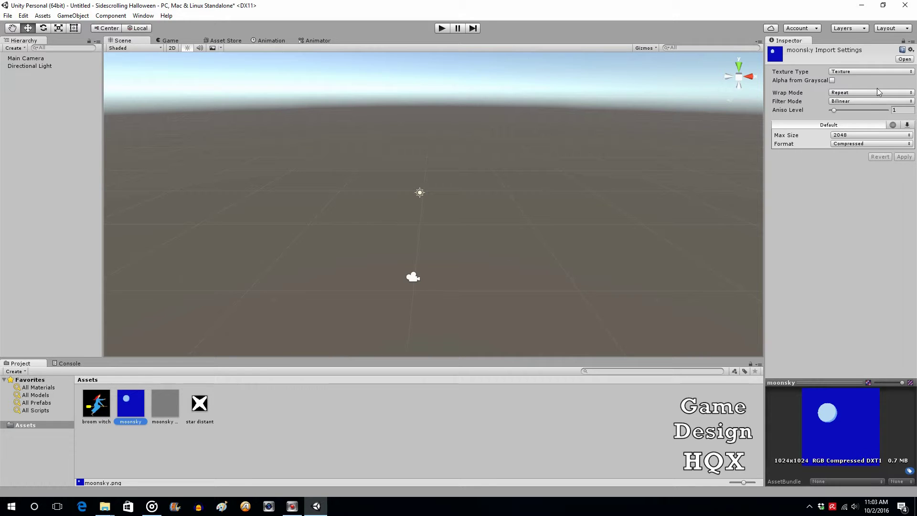
- Reimport the moonsky texture as Sprite (2D and UI) with Generate Mip Maps off
{"action": "left_click", "coordinate": [870, 71]}
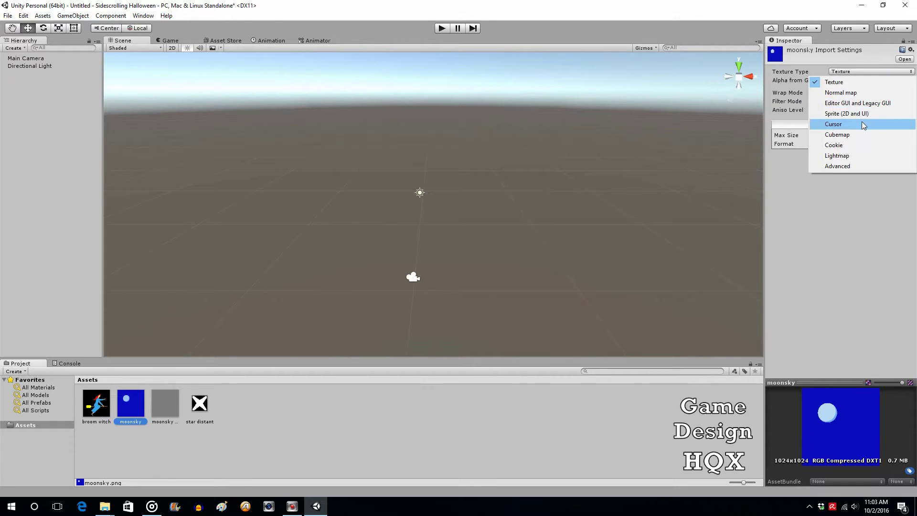
{"action": "left_click", "coordinate": [866, 113]}
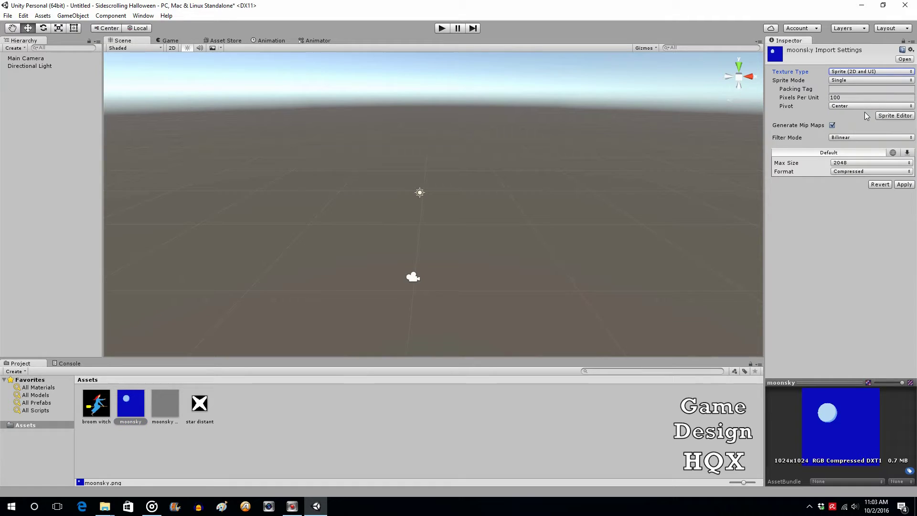
{"action": "left_click", "coordinate": [830, 126]}
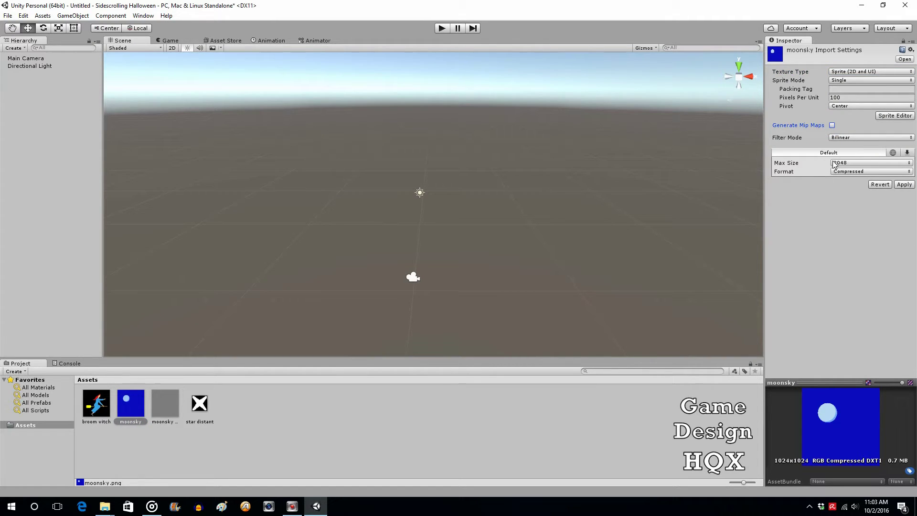
{"action": "left_click", "coordinate": [907, 186]}
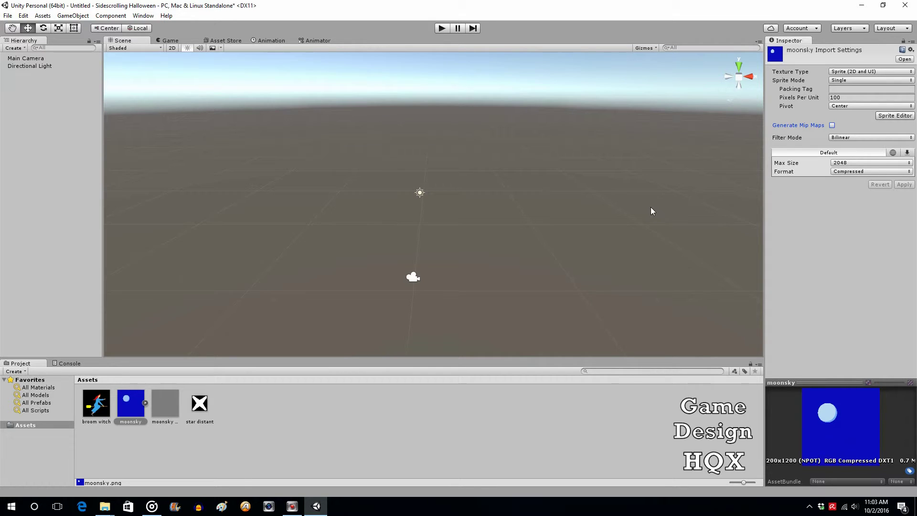
{"action": "left_click", "coordinate": [168, 404]}
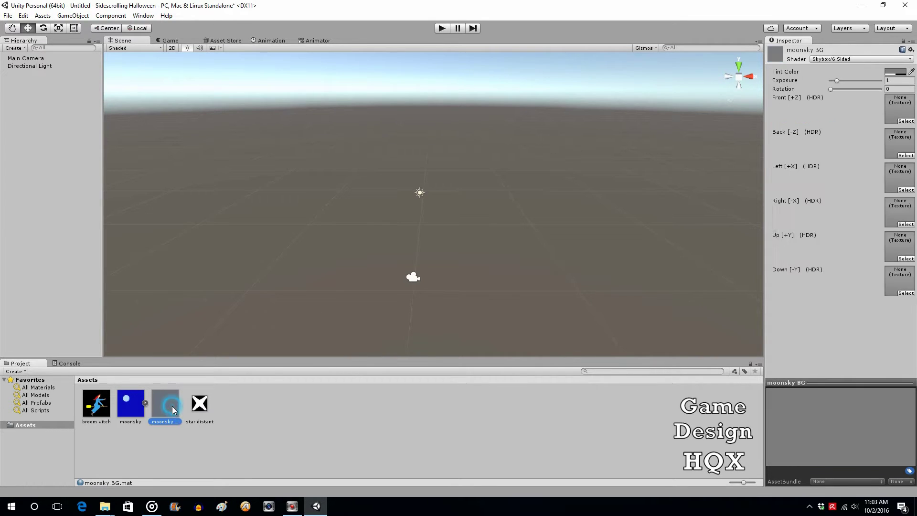
- Assign the moonsky texture to the Front [+Z] slot of the moonsky BG material
{"action": "left_click_drag", "start_coordinate": [128, 402], "coordinate": [900, 114]}
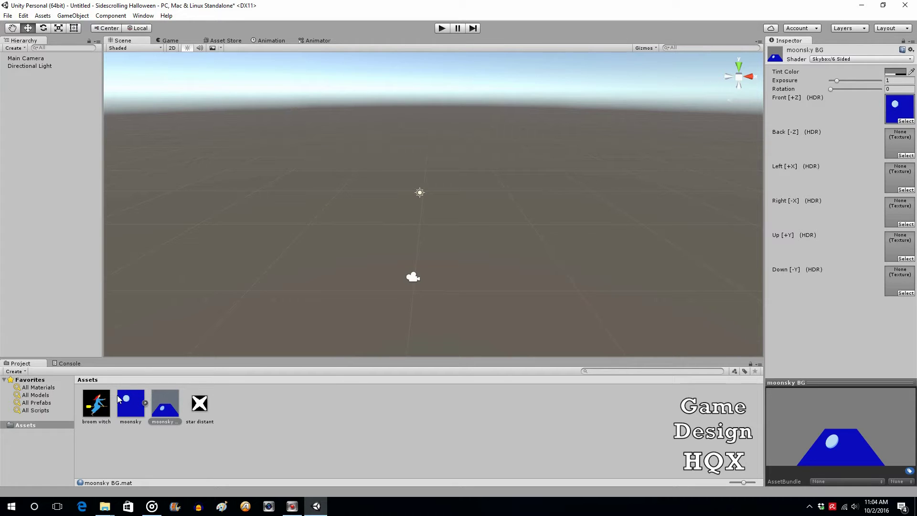
{"action": "left_click", "coordinate": [266, 412]}
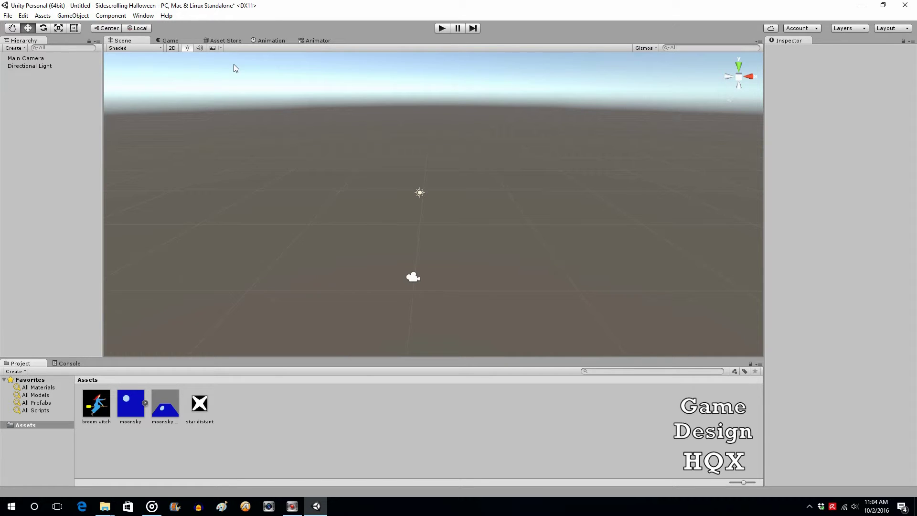
{"action": "left_click", "coordinate": [144, 16]}
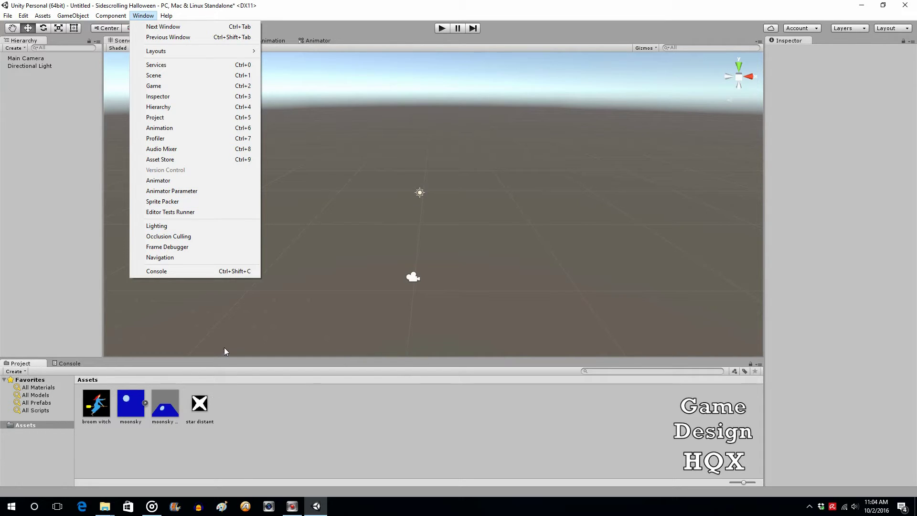
- Set moonsky BG as the Skybox material in the Lighting settings
{"action": "left_click", "coordinate": [195, 227]}
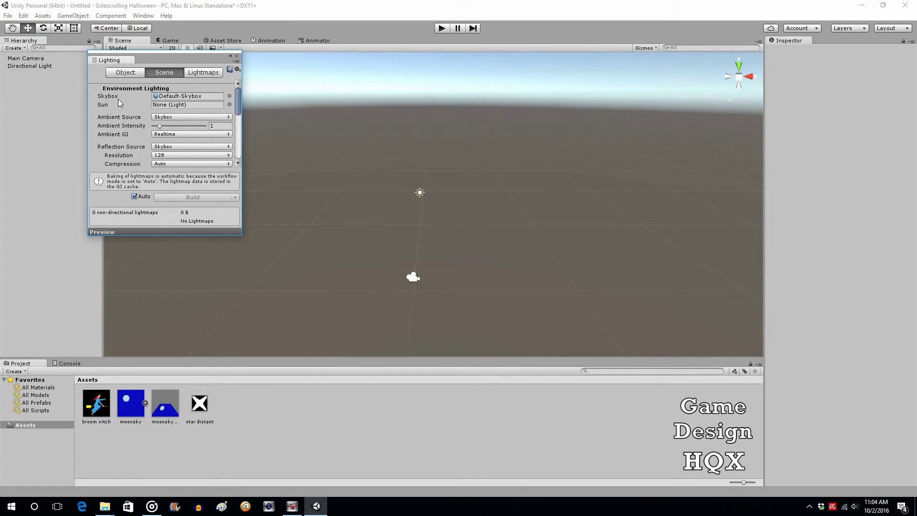
{"action": "left_click", "coordinate": [229, 96]}
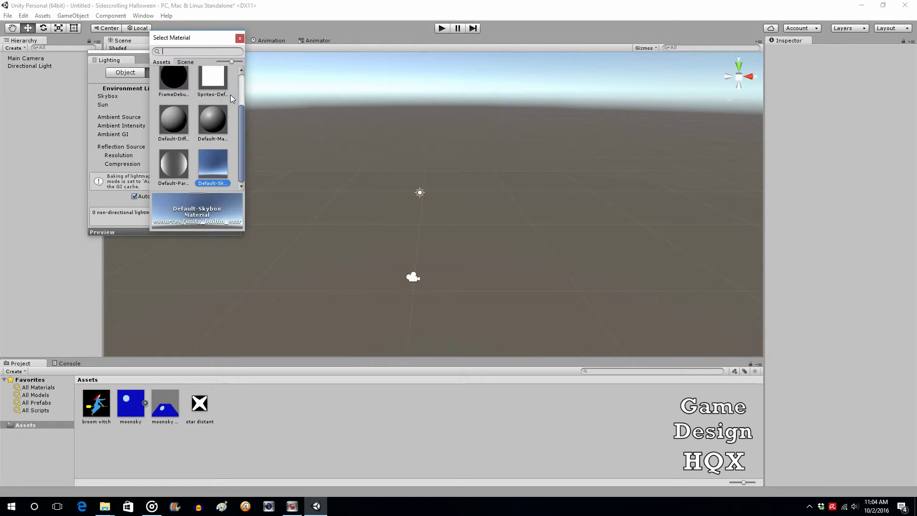
{"action": "left_click", "coordinate": [221, 94]}
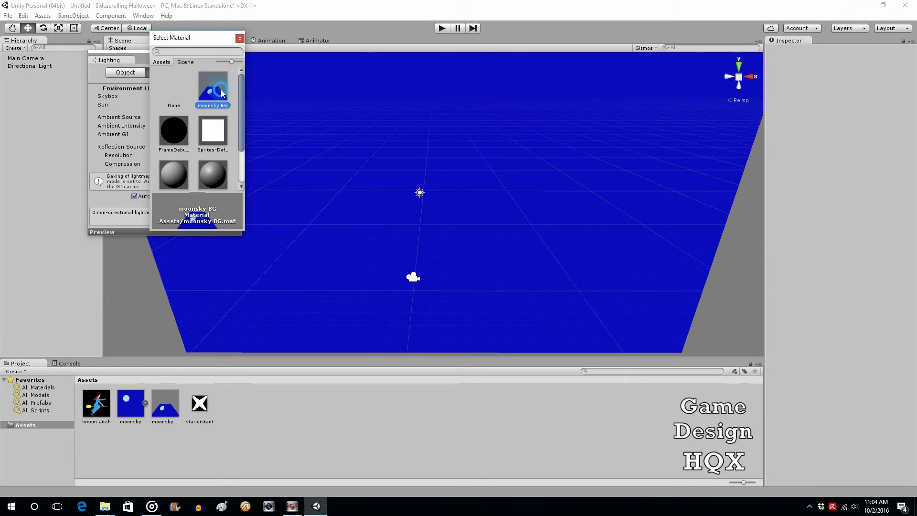
{"action": "left_click", "coordinate": [240, 38]}
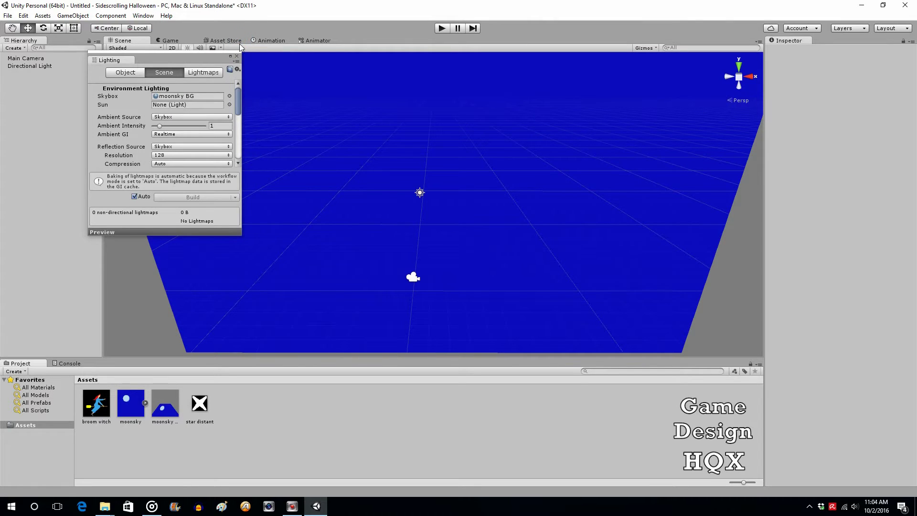
{"action": "left_click", "coordinate": [237, 57]}
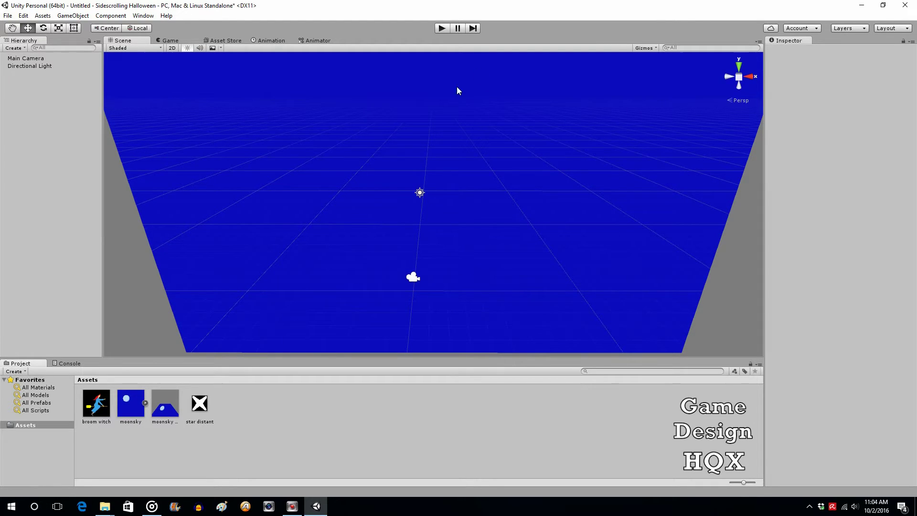
{"action": "left_click", "coordinate": [441, 29]}
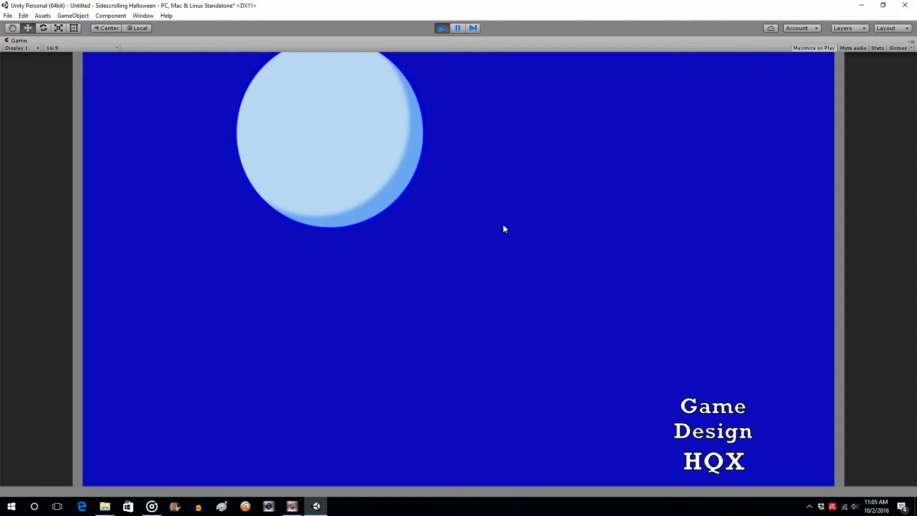
{"action": "left_click", "coordinate": [441, 28]}
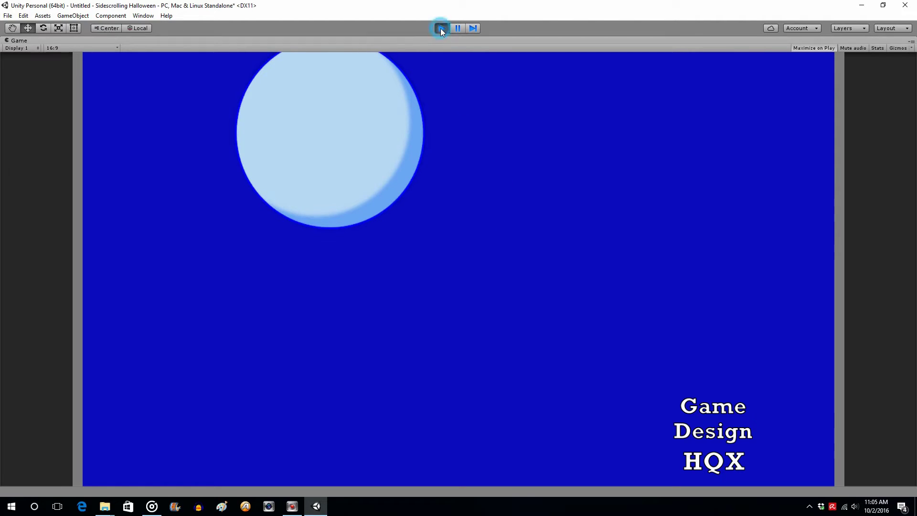